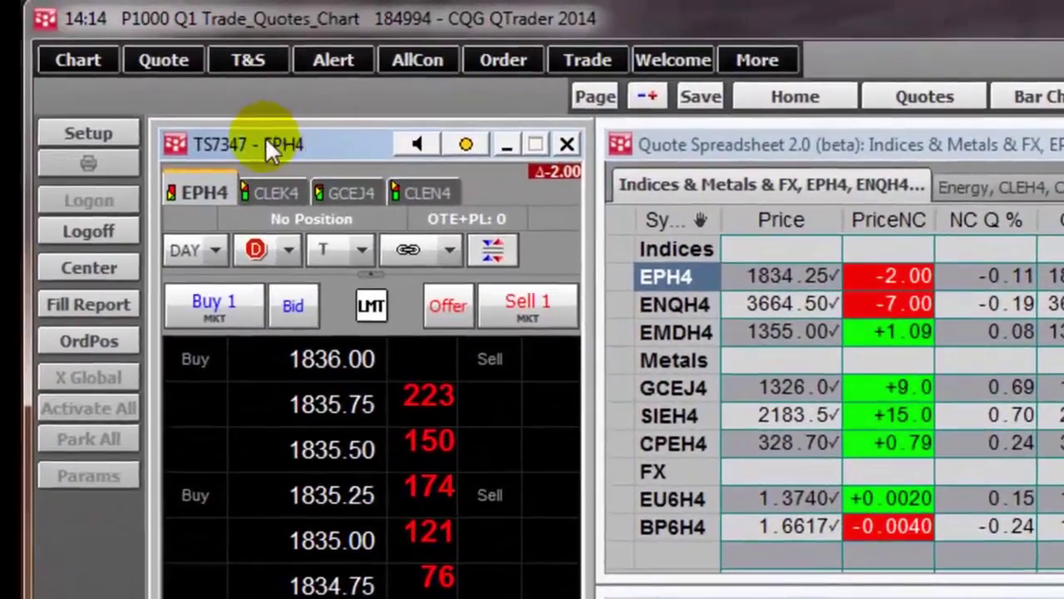
Open DOMTrader Trading Preferences from the Setup menu, landing on the Display page
click(72, 135)
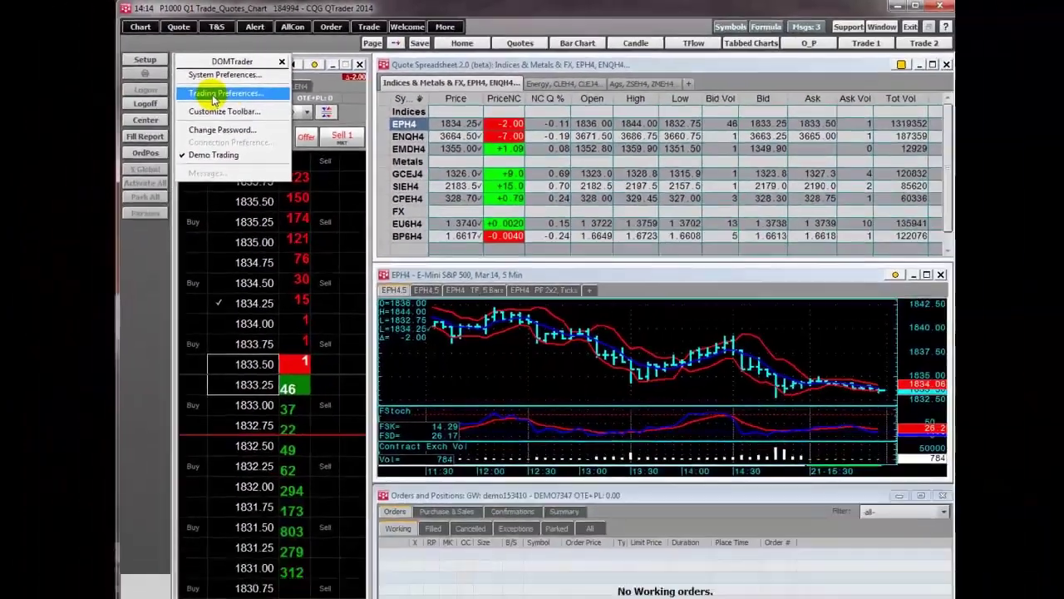
click(213, 94)
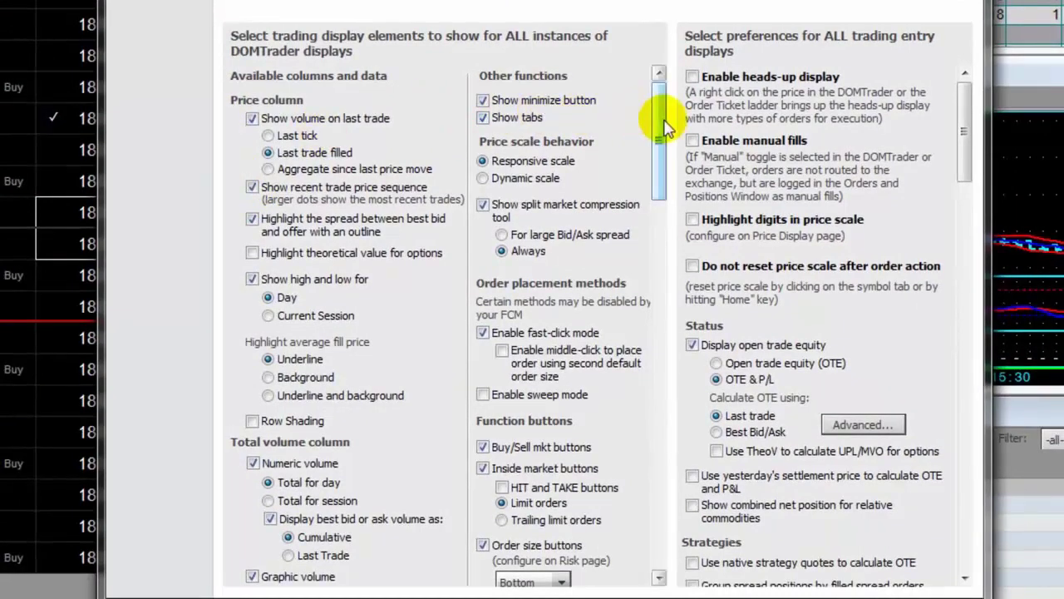
Scroll the Display element list down to the volume, Buy/Sell, DOM column and function button settings
mouse_move(665, 127)
mouse_down()
mouse_move(654, 158)
mouse_move(495, 147)
mouse_up()
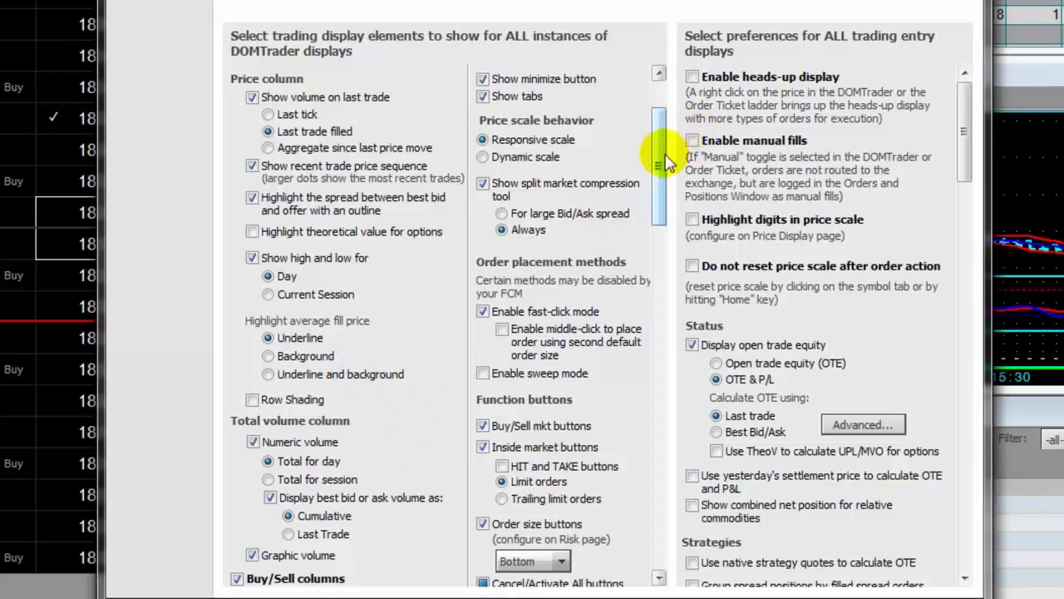
drag(659, 133, 665, 507)
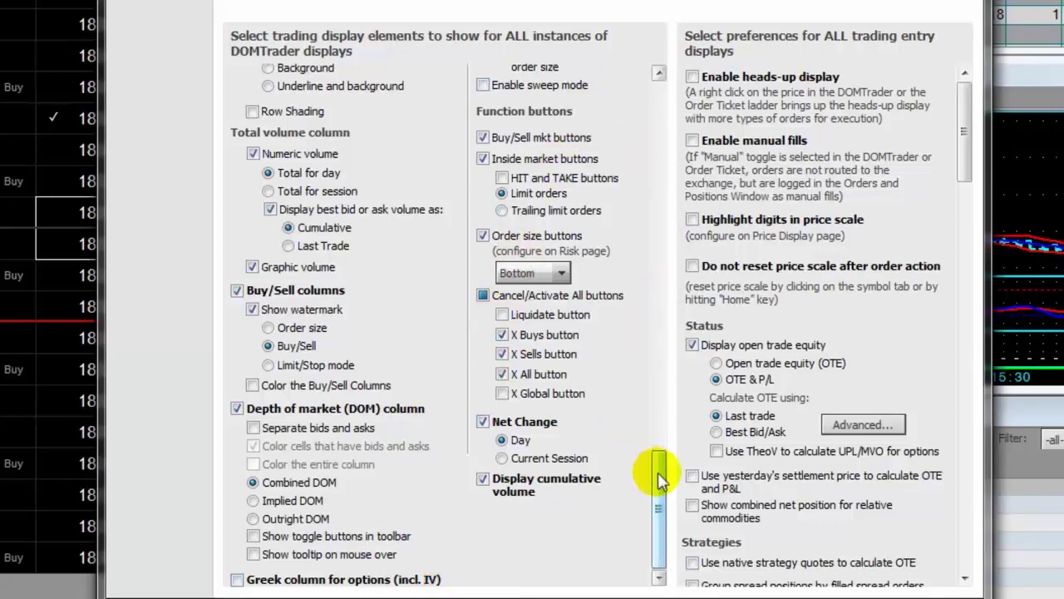
drag(658, 478, 653, 67)
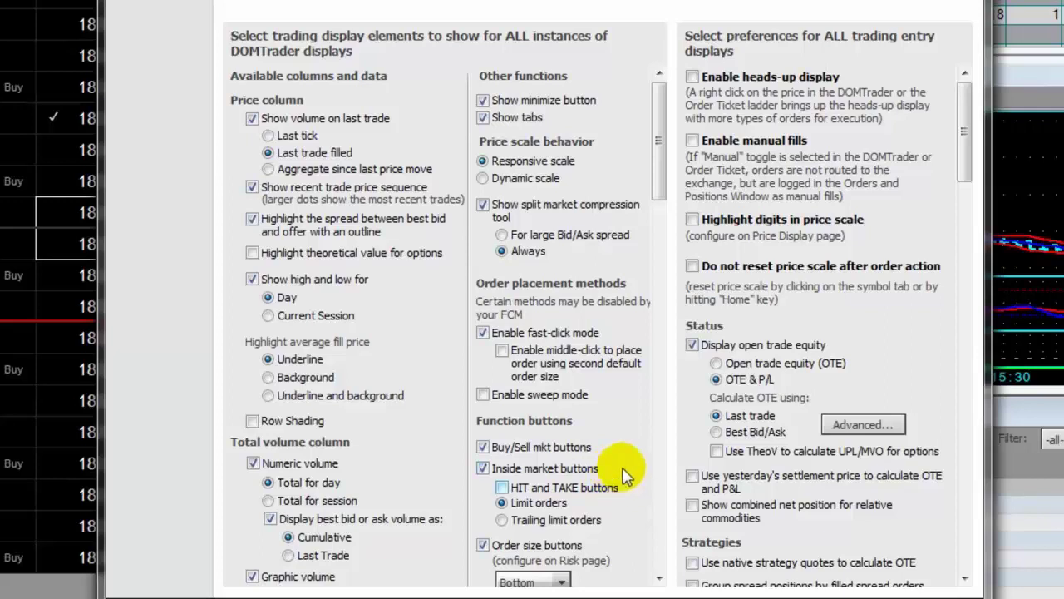
drag(659, 185, 665, 265)
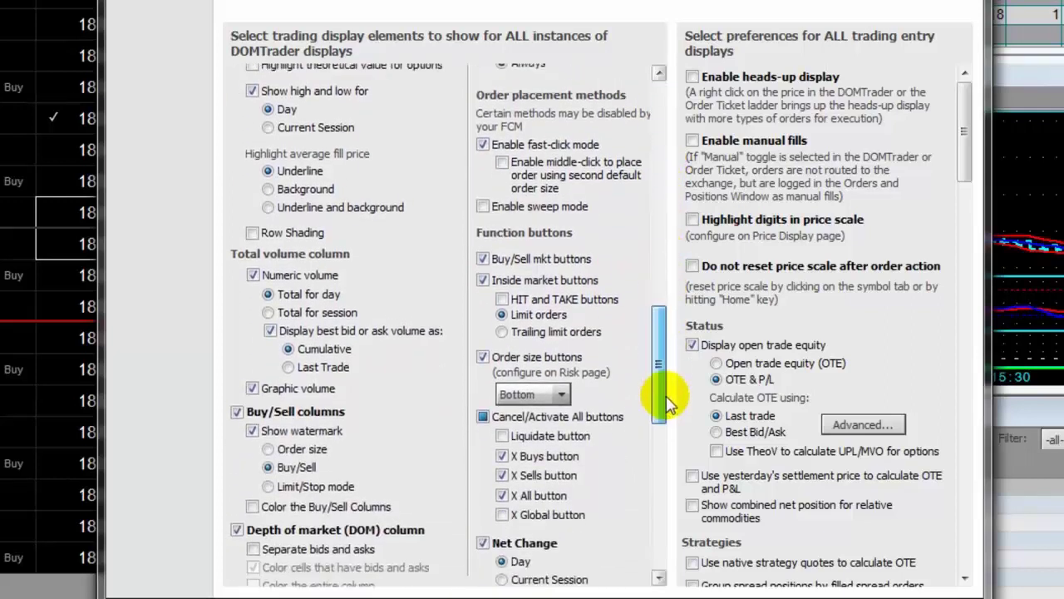
drag(670, 402, 676, 549)
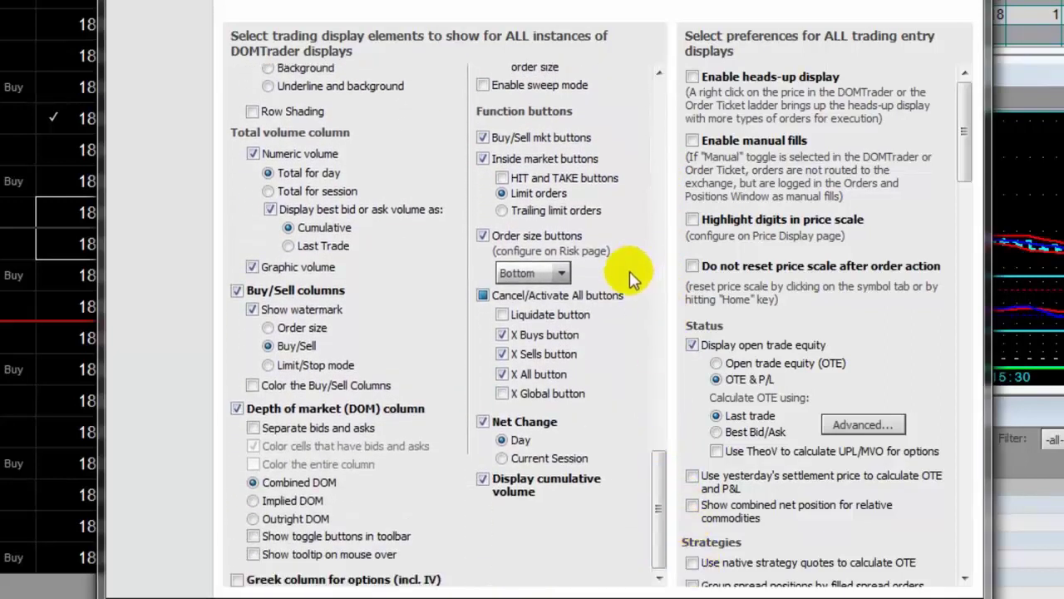
click(561, 273)
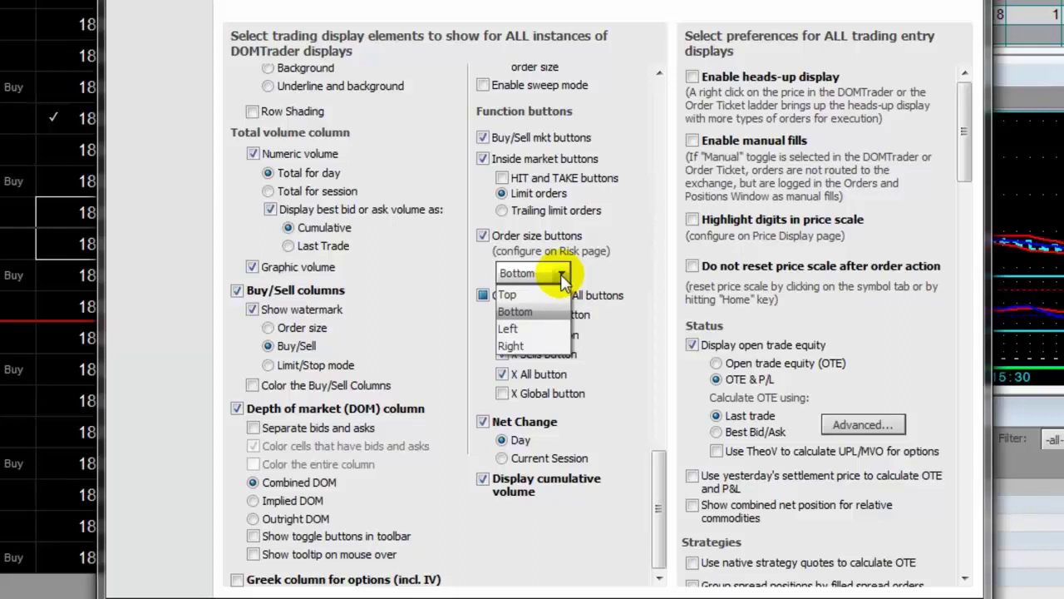
click(561, 274)
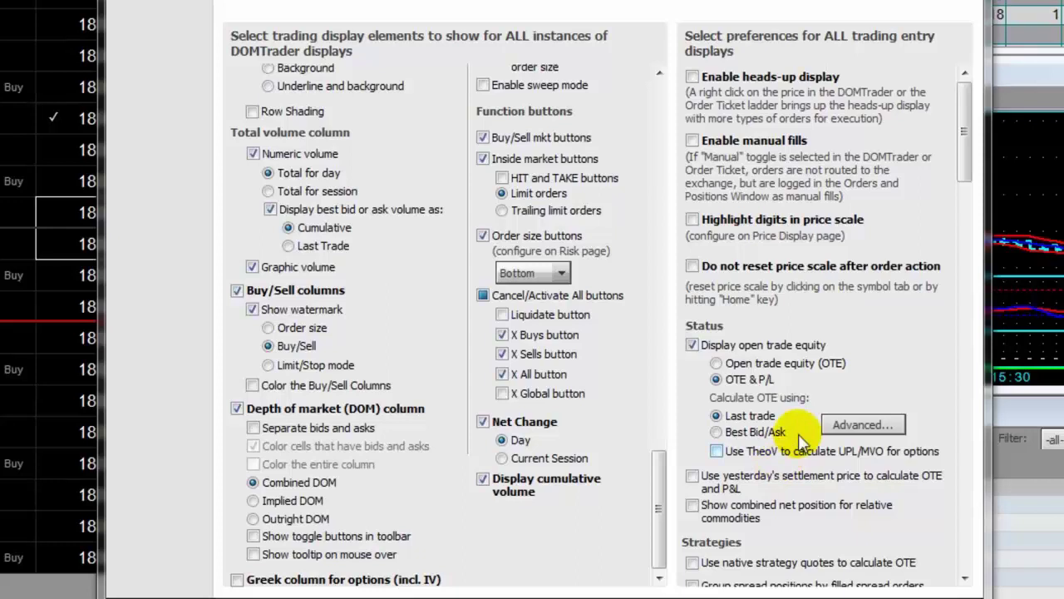
Scroll the right-hand Display panel to the Strategies, Chrome style and Buy/Sell colors options
scroll(786, 466, down, 5)
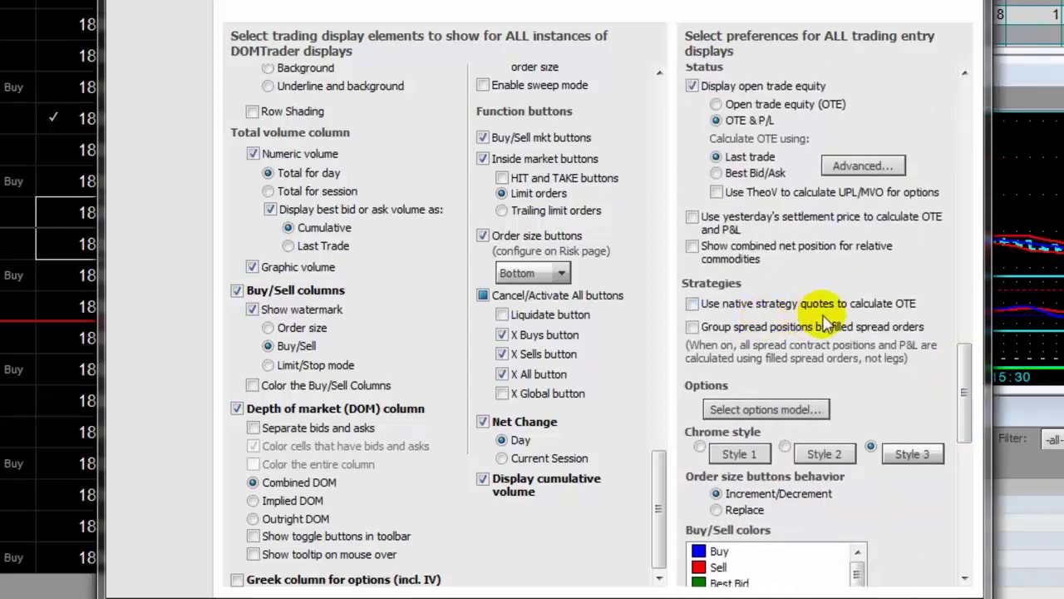
drag(963, 398, 962, 551)
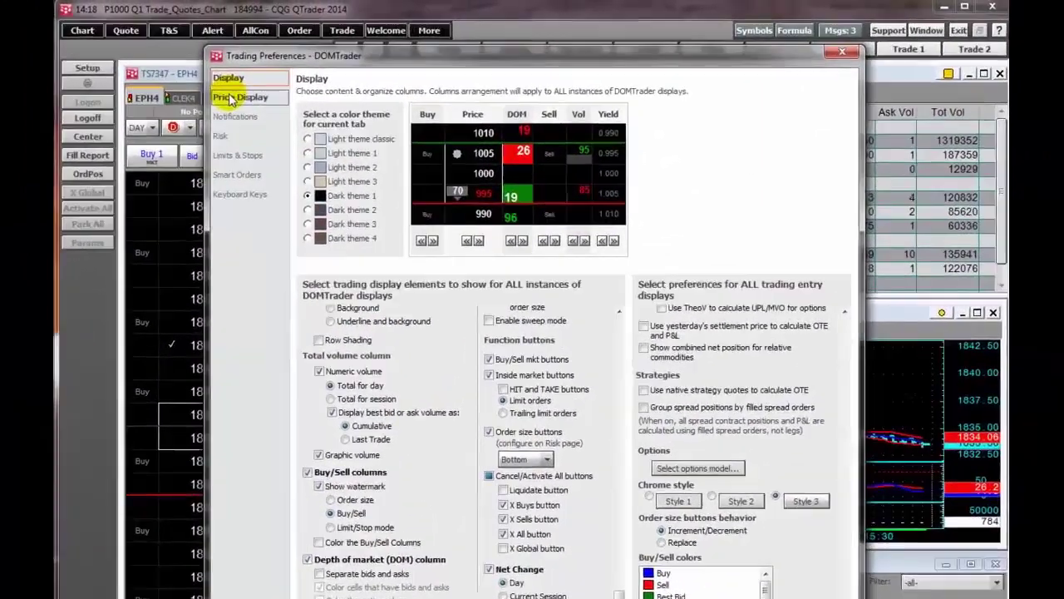
Show the Price Display page, with 12 digits displayed and 3 highlighted
click(281, 80)
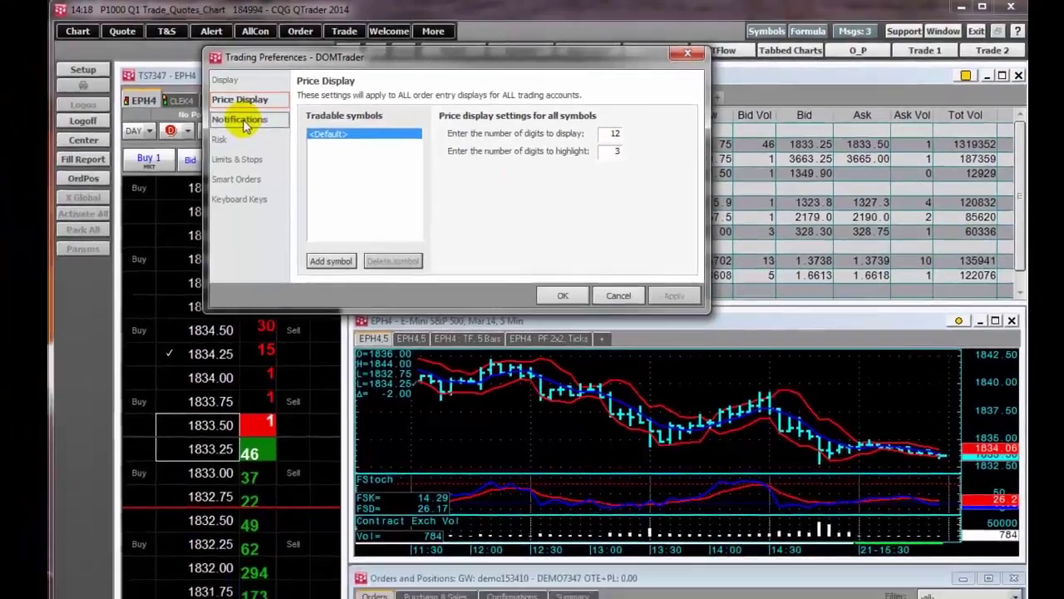
On Notifications, stop confirming new, cancel, modify and parked orders, keeping all accounts targeted
click(217, 130)
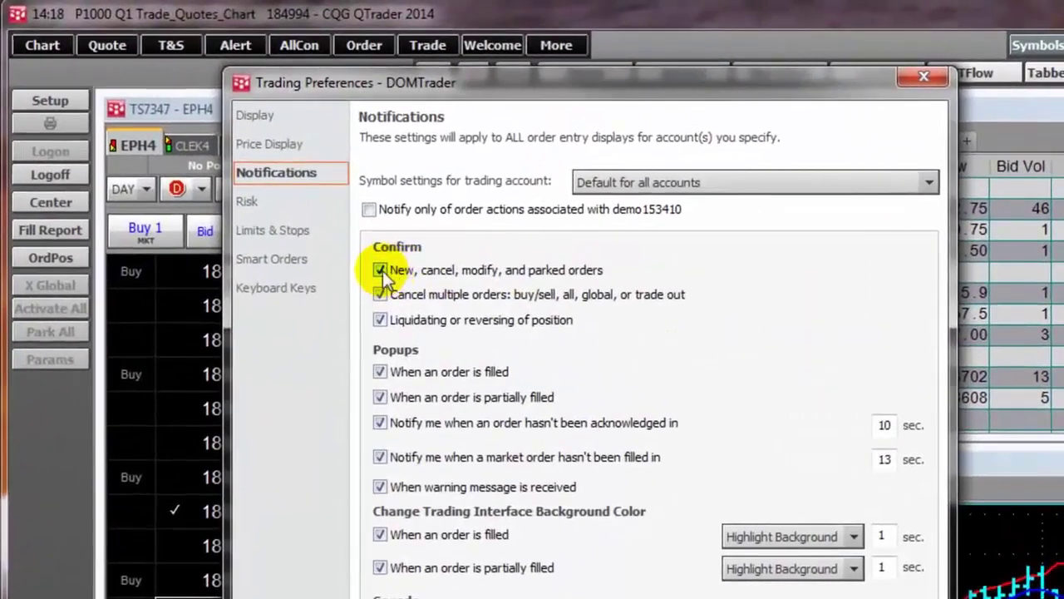
click(381, 270)
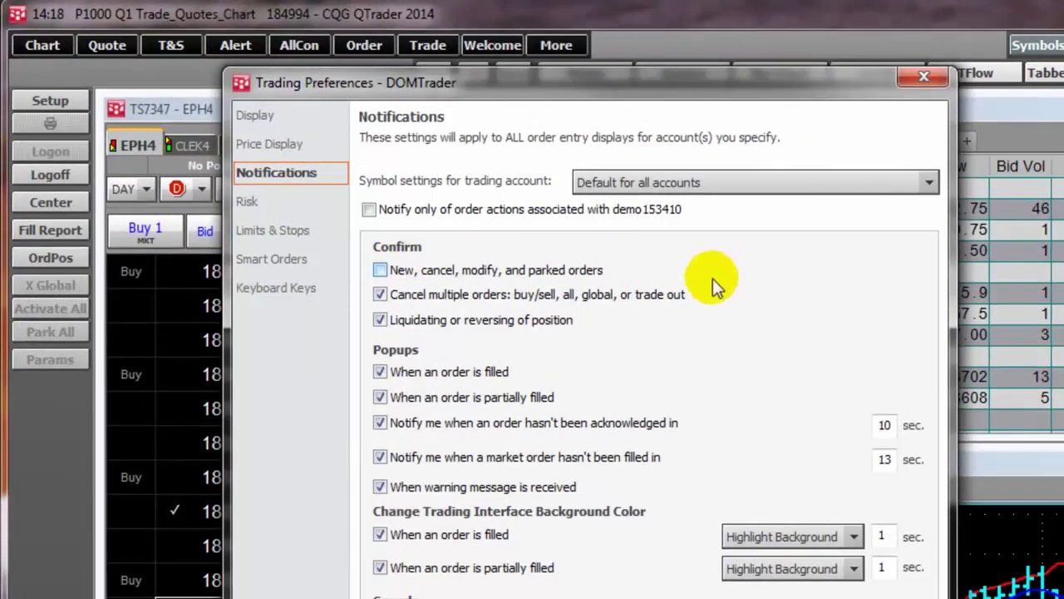
click(929, 181)
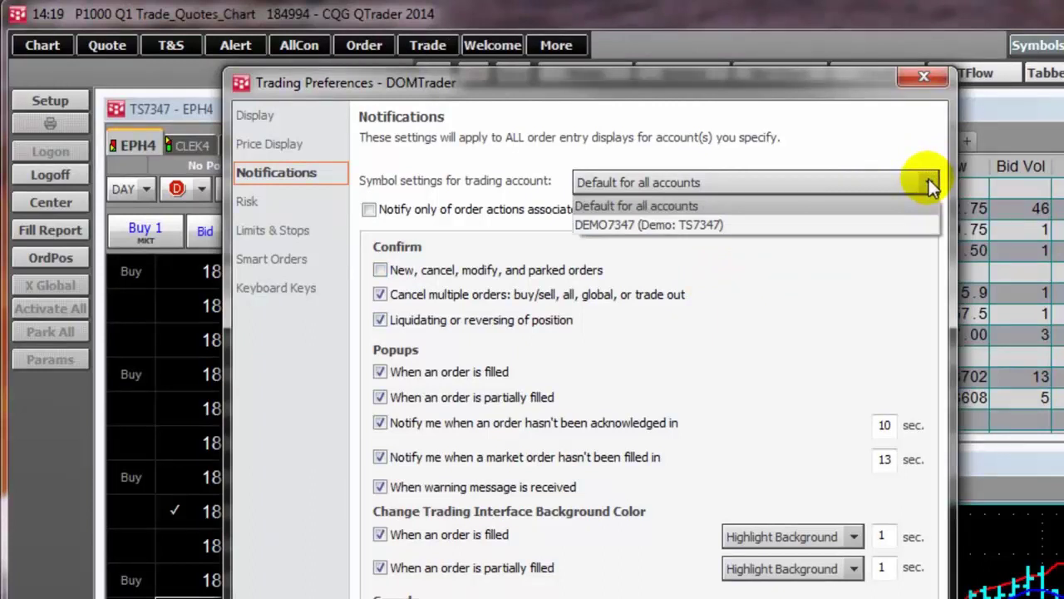
click(929, 181)
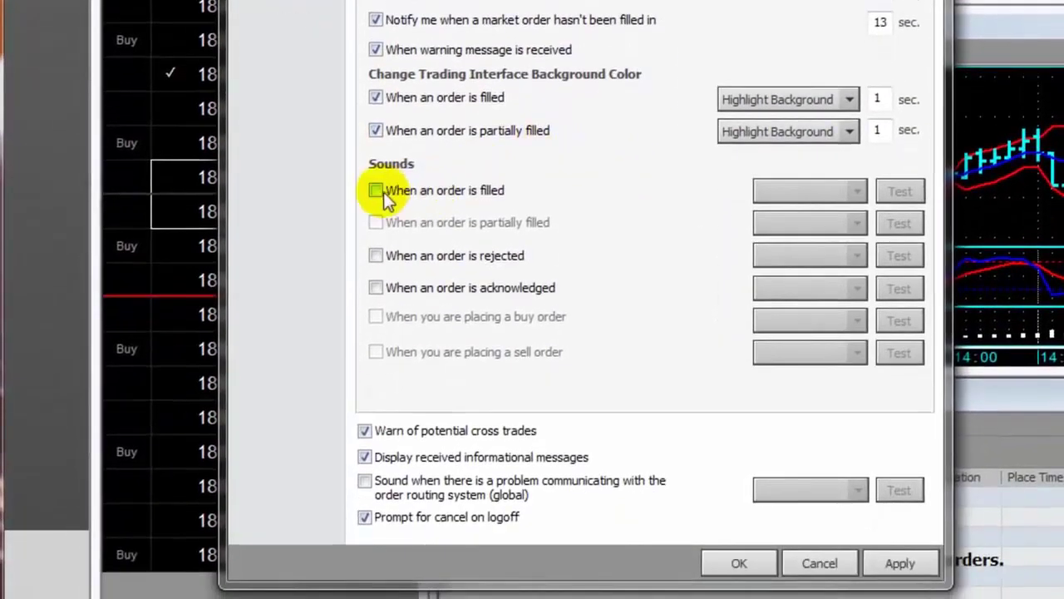
Enable the order-filled sound, set it to Ding, and test it
click(376, 192)
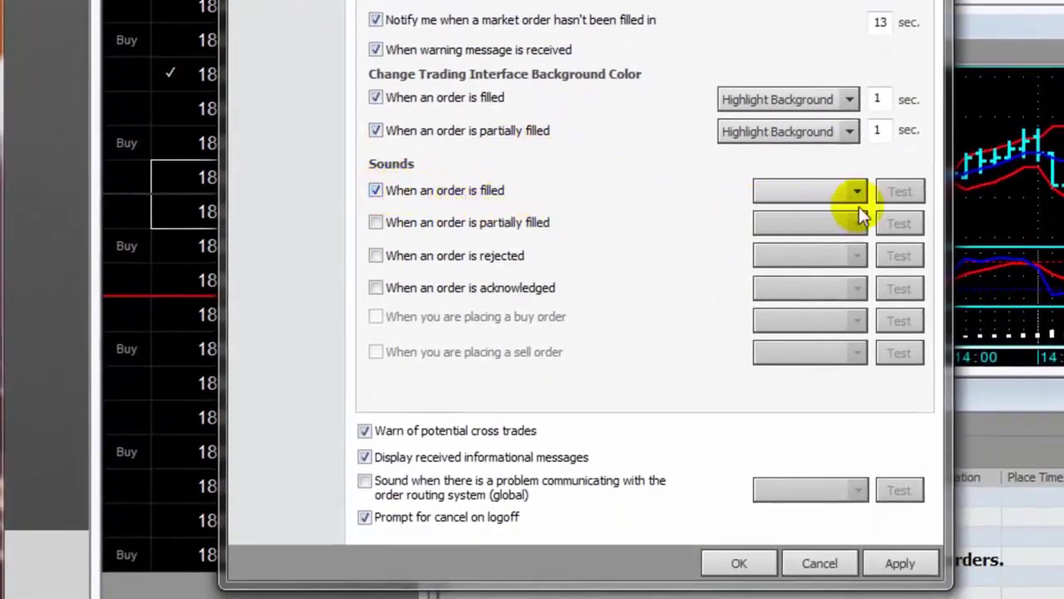
click(857, 193)
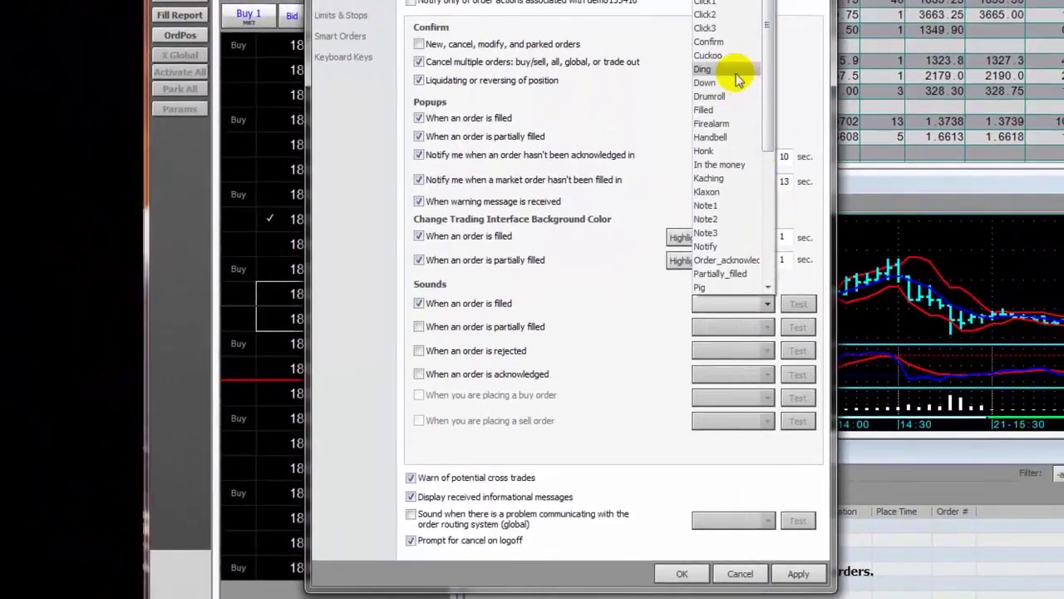
click(736, 70)
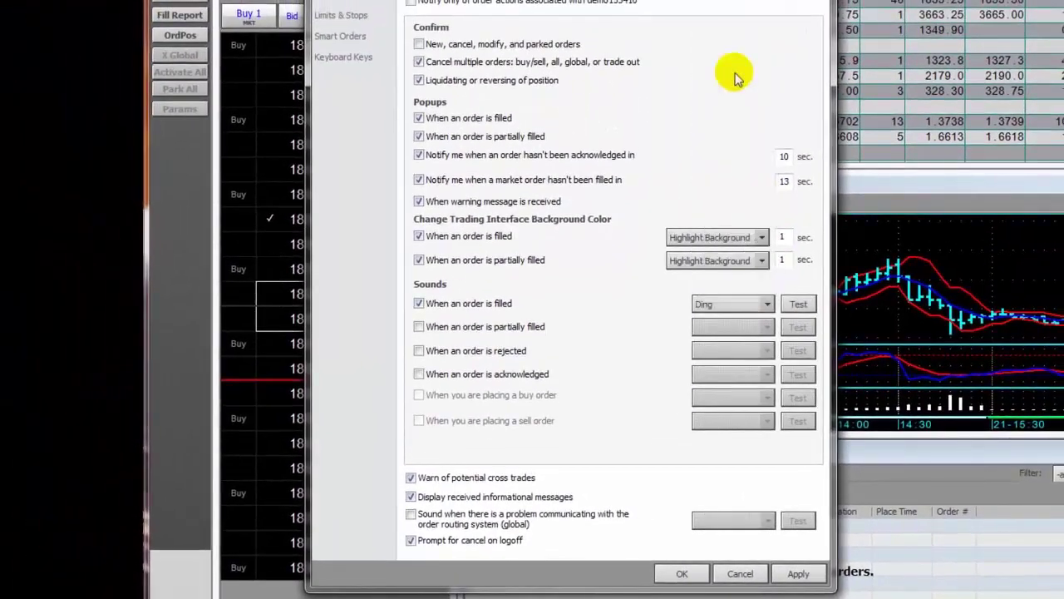
click(798, 304)
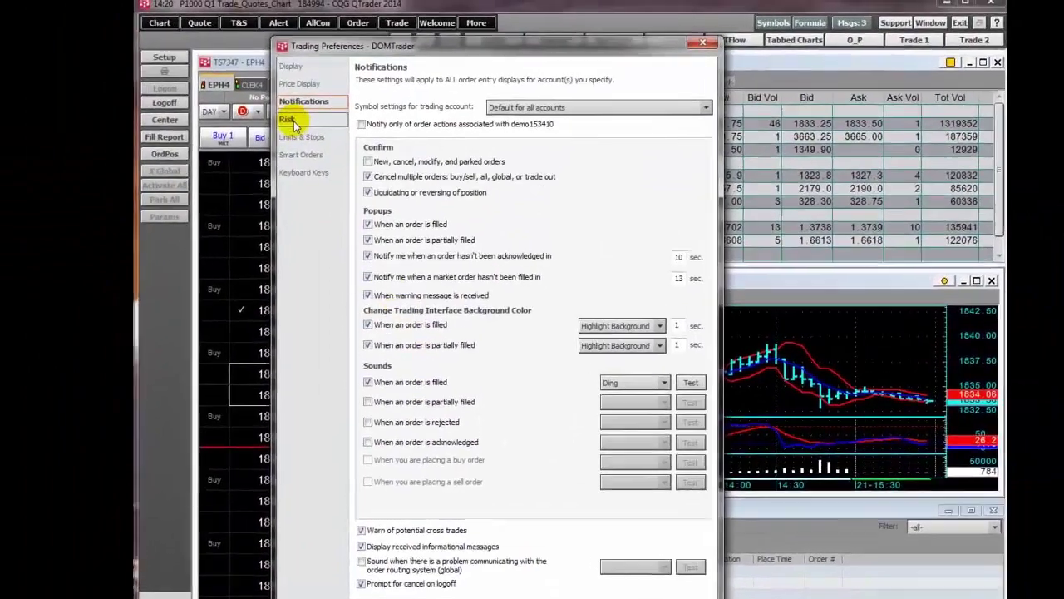
Show the Risk page: maximum order size 10, maximum position 100, default order size 1
click(267, 43)
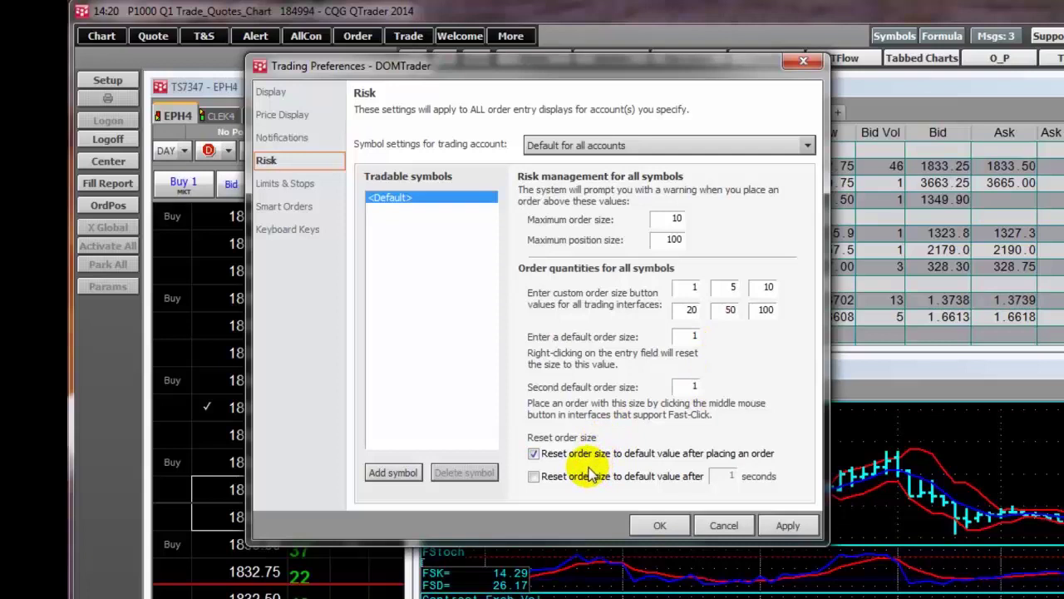
Check the Limits & Stops default types, leaving Limit and Stop, then show Smart Orders
click(285, 184)
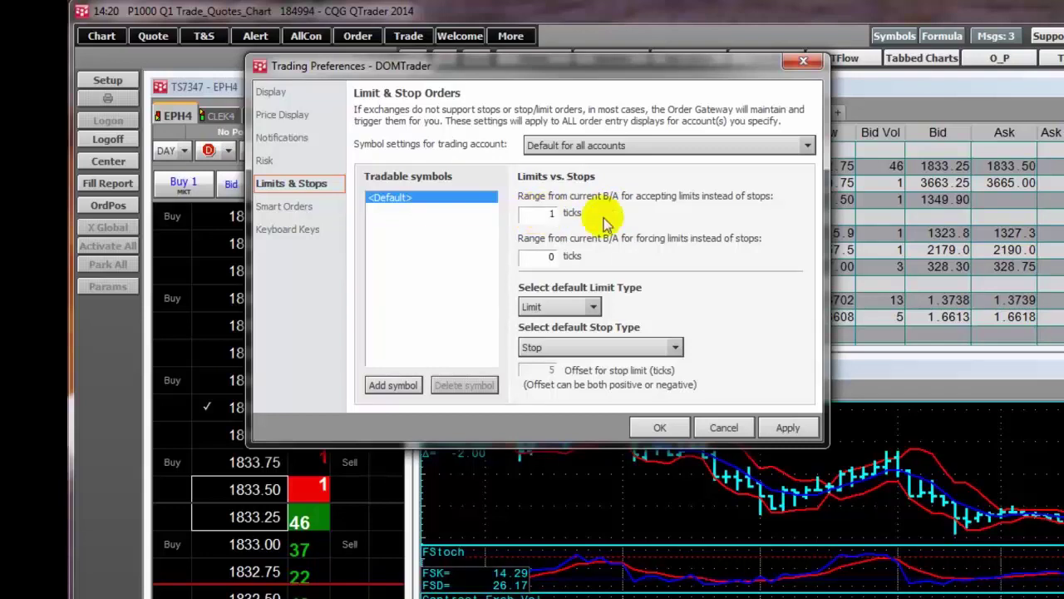
click(594, 307)
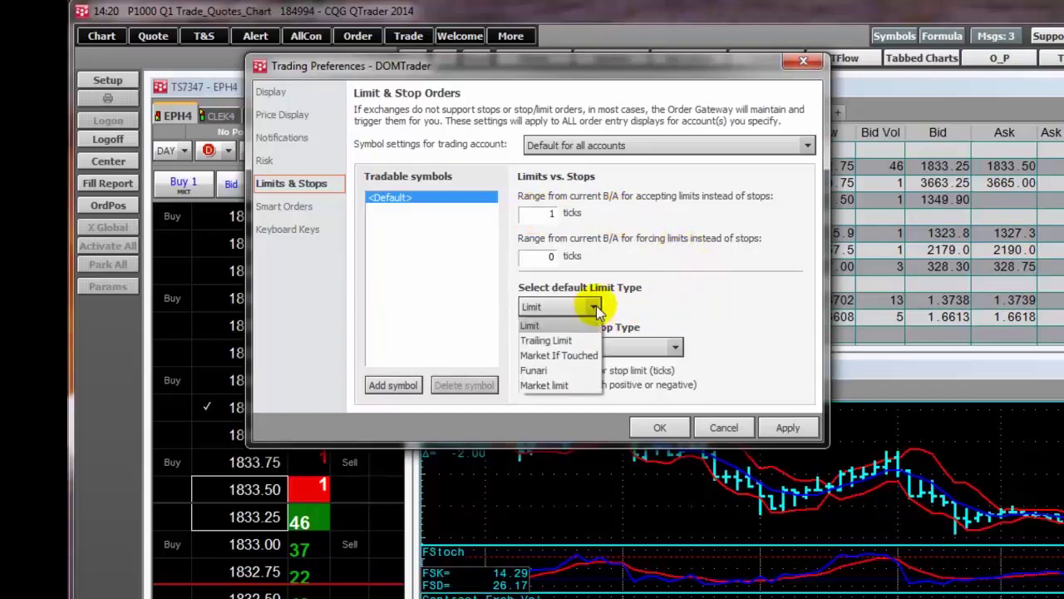
click(597, 306)
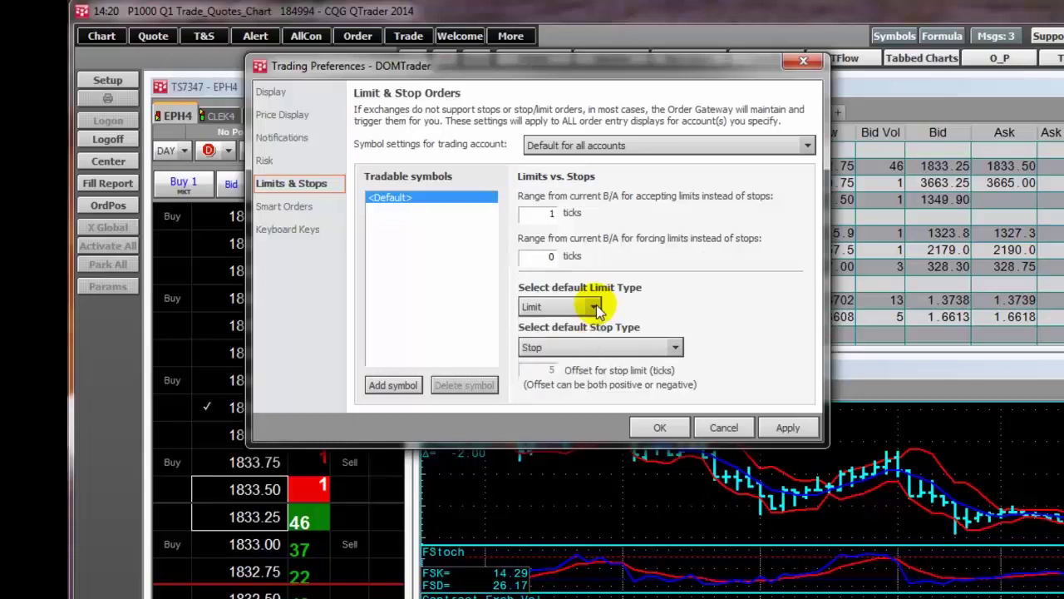
click(674, 347)
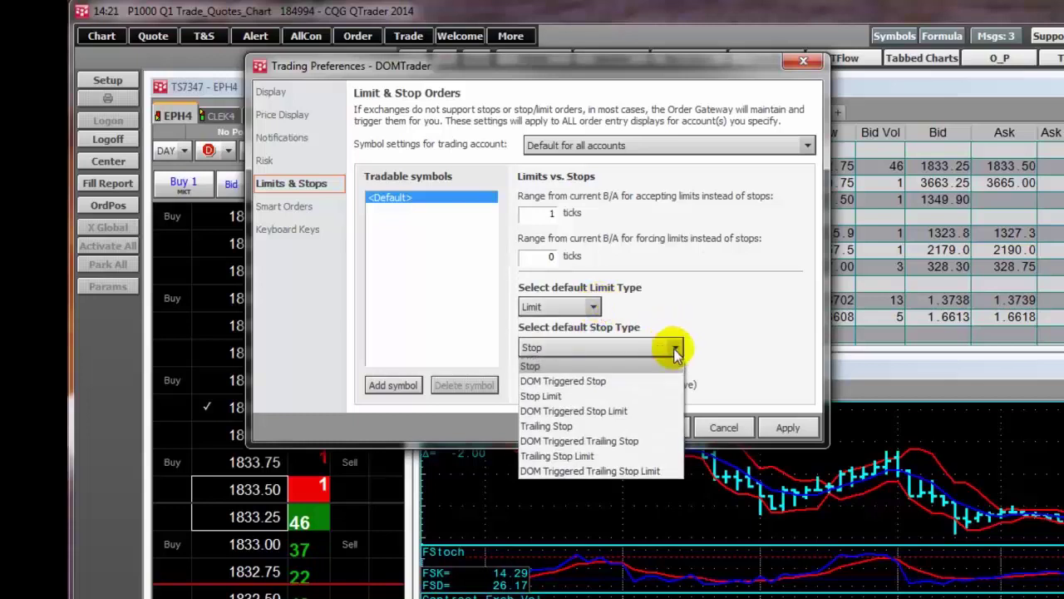
click(674, 349)
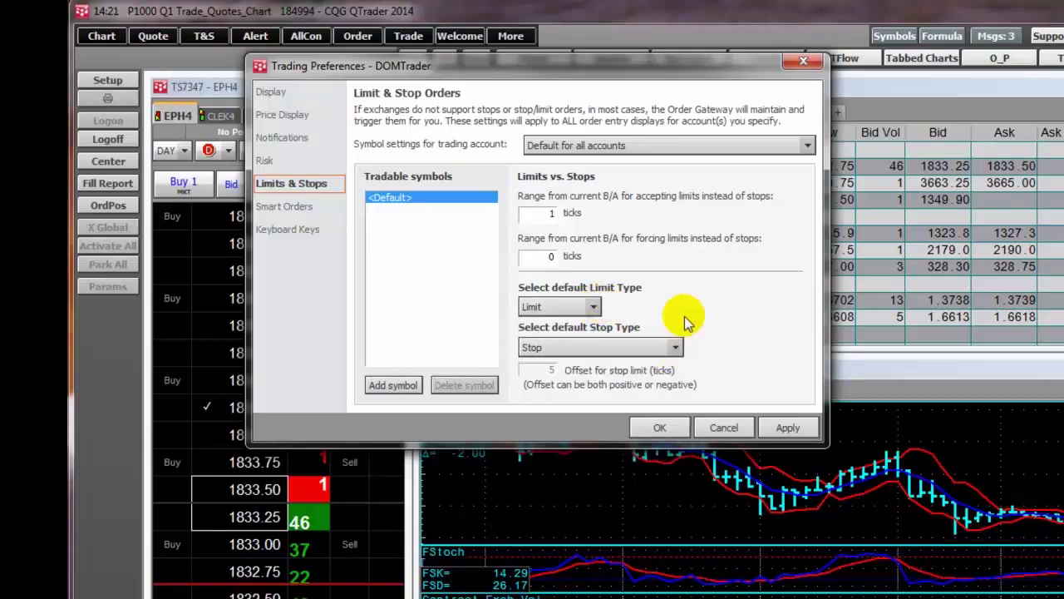
click(281, 215)
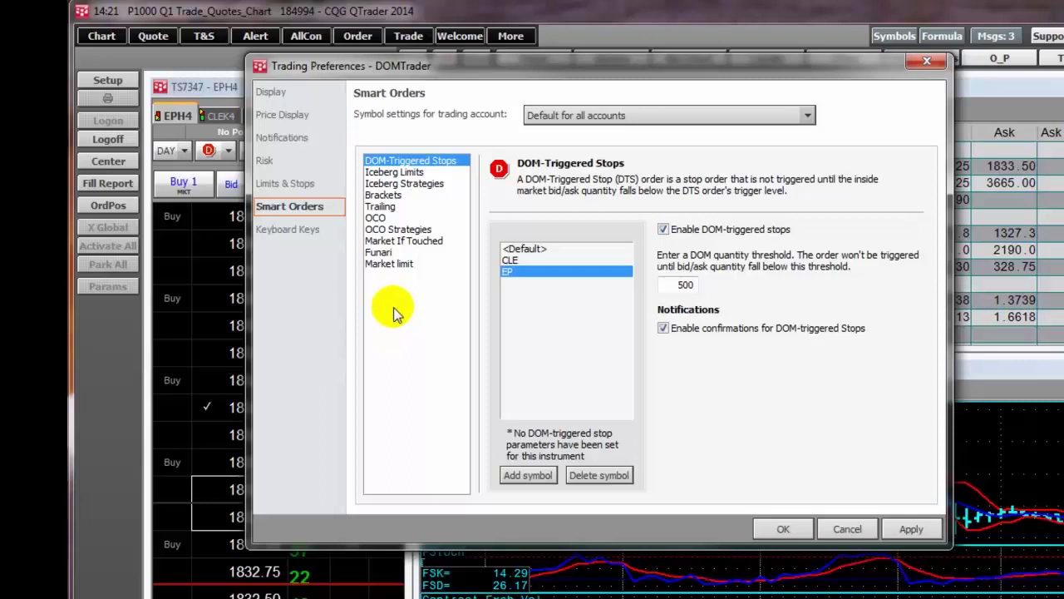
View the Smart Orders Brackets and Trailing settings, then the Keyboard Keys page
click(381, 195)
click(379, 207)
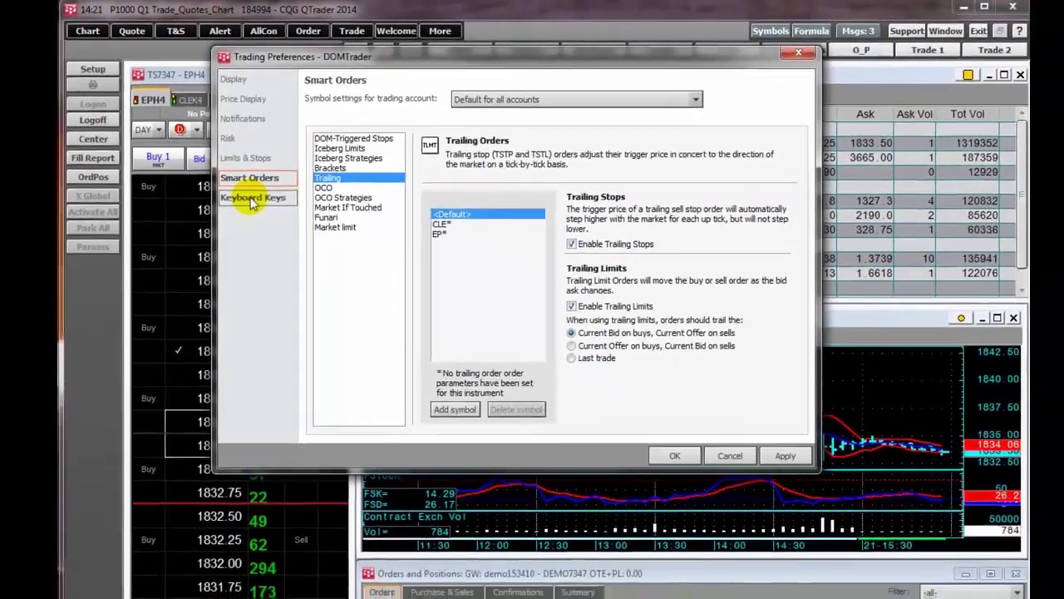
click(291, 229)
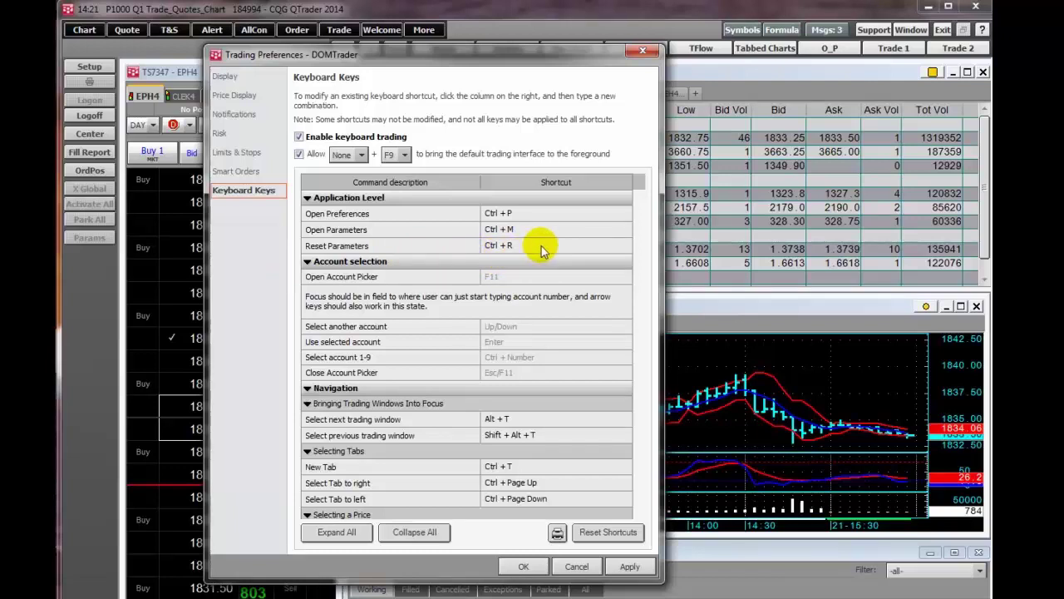
Close the Trading Preferences dialog with OK
click(519, 564)
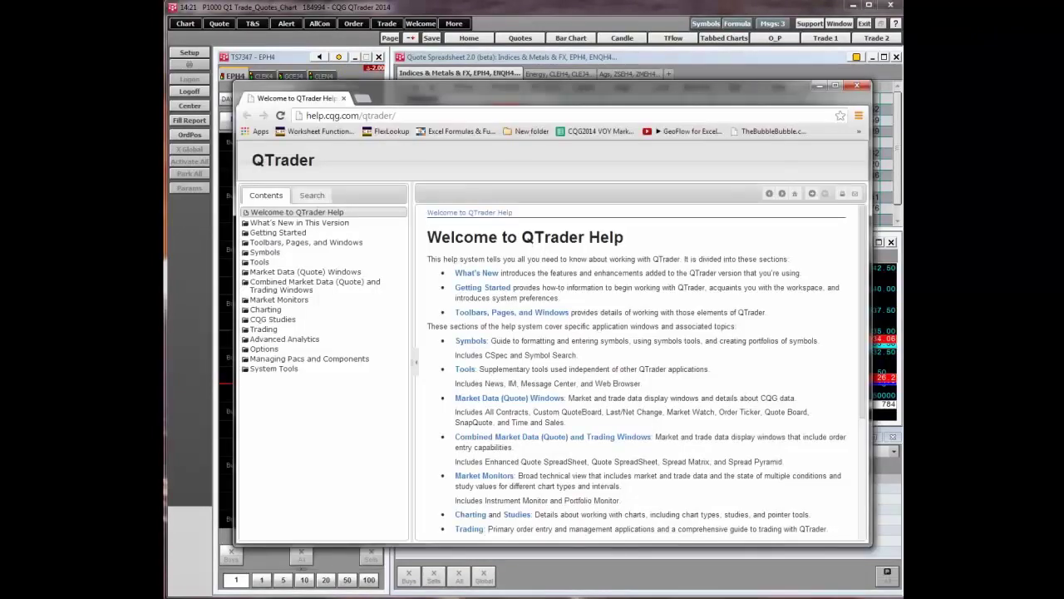
Close the help window, open a customer support chat from Support, then end that chat
click(611, 21)
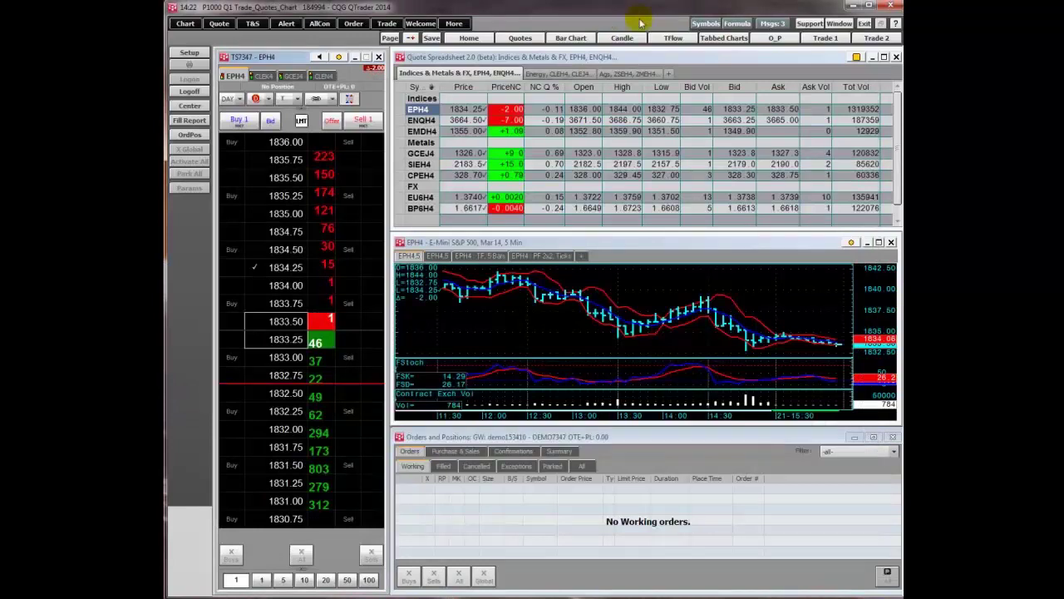
click(806, 23)
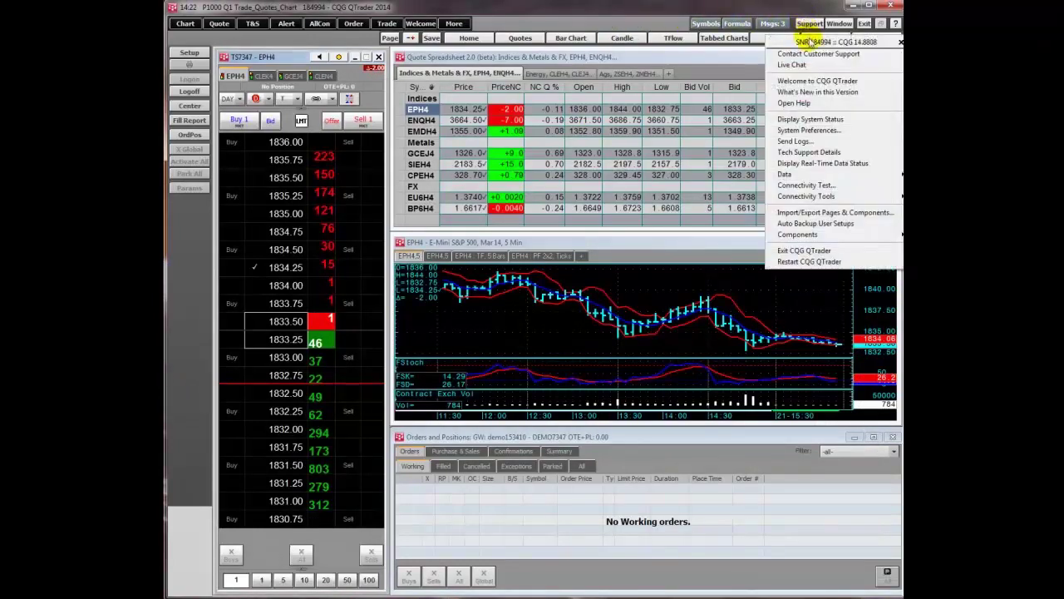
click(808, 52)
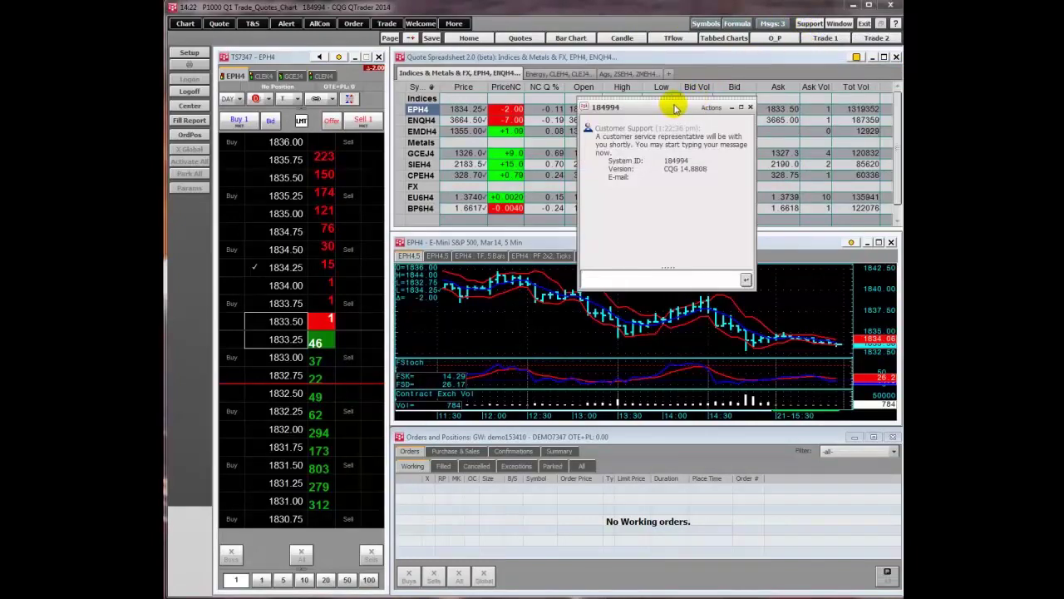
click(750, 108)
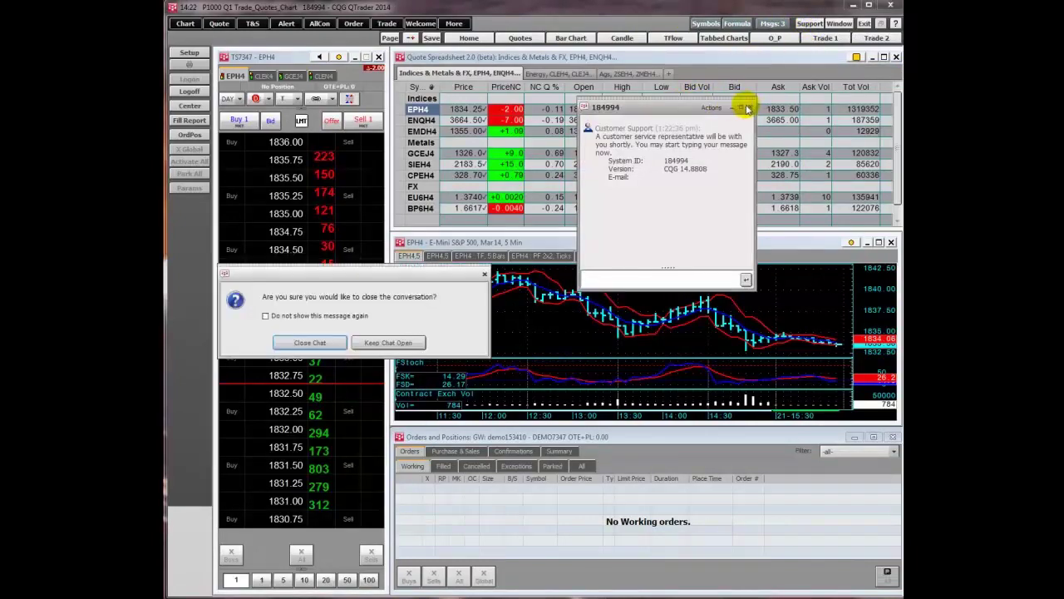
click(309, 342)
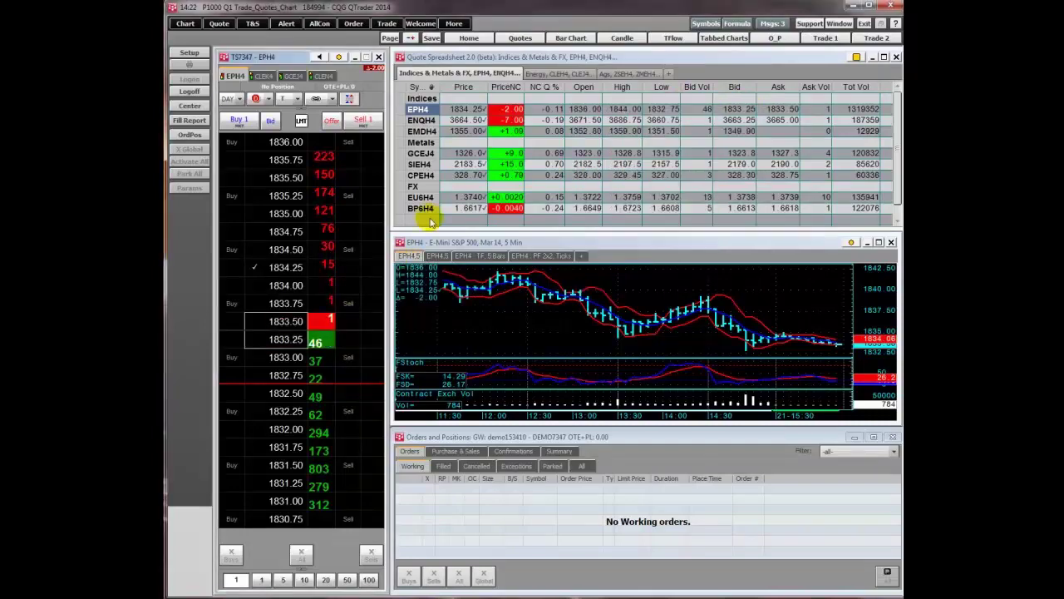